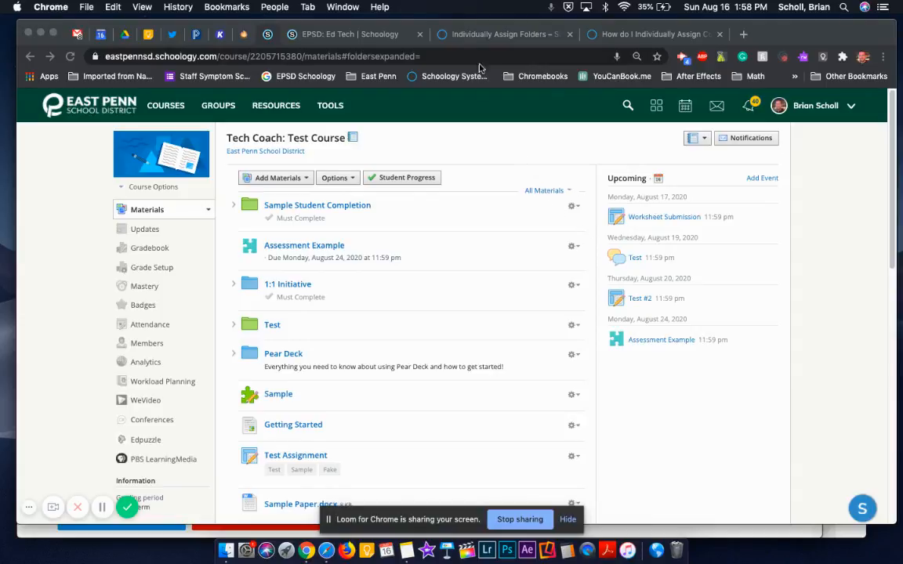
- Review the help article on individually assigning folders, including when to use the feature
click(491, 39)
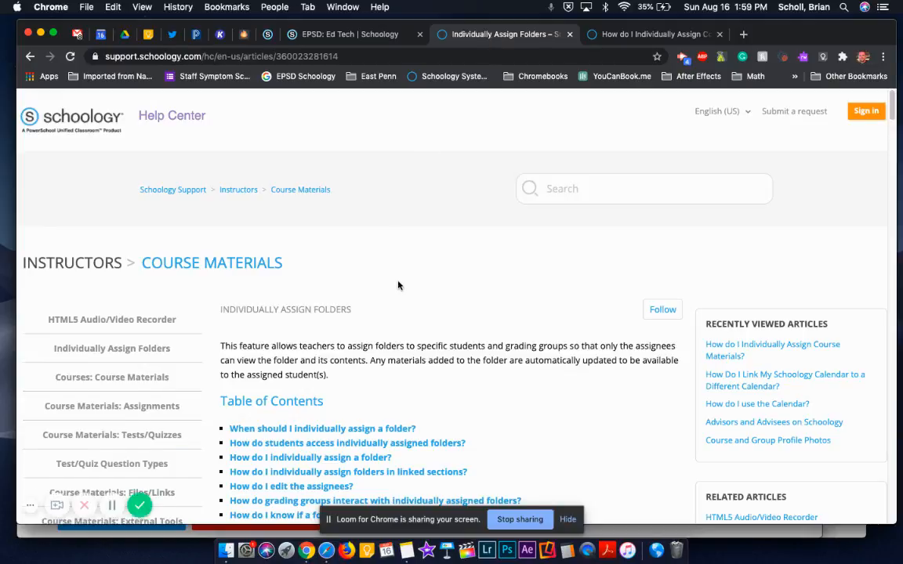
scroll(398, 259, down, 2)
scroll(399, 284, down, 4)
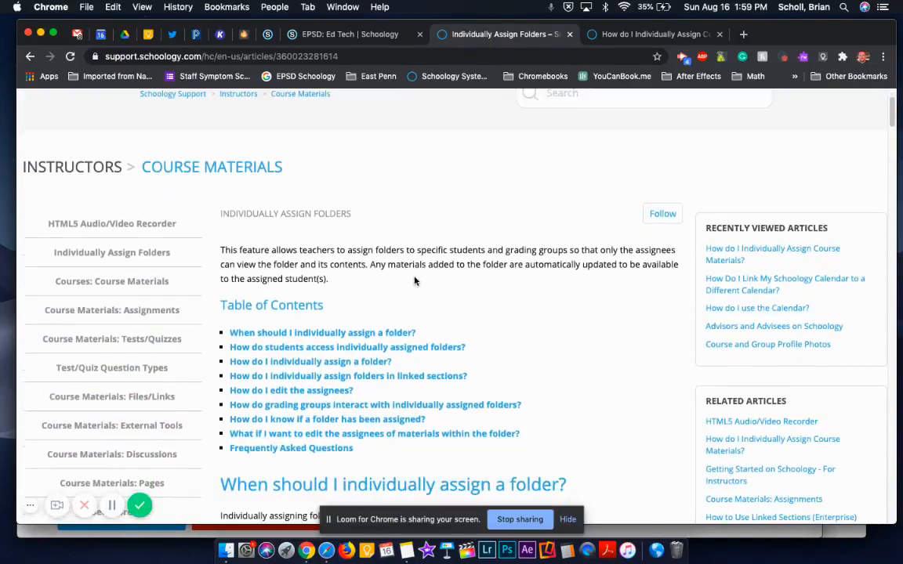
scroll(454, 275, down, 10)
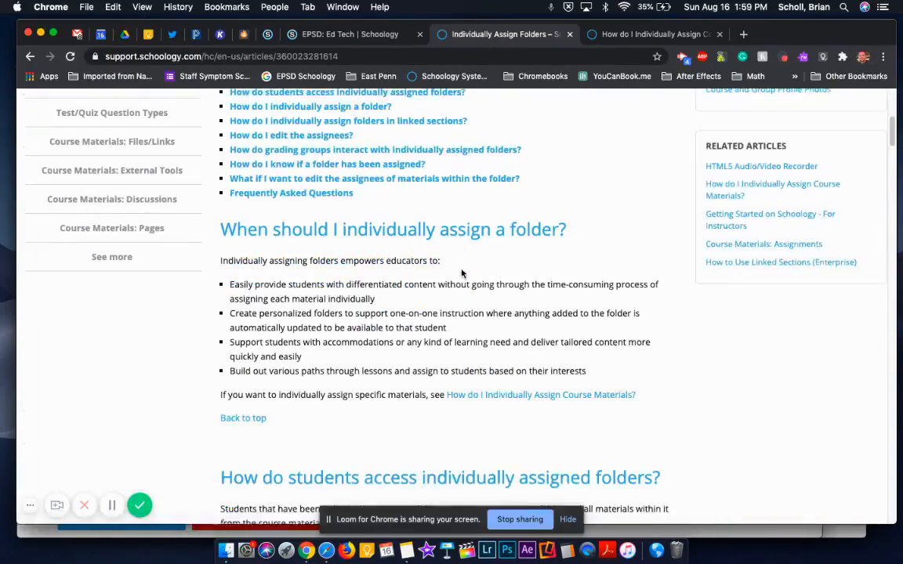
scroll(498, 284, up, 7)
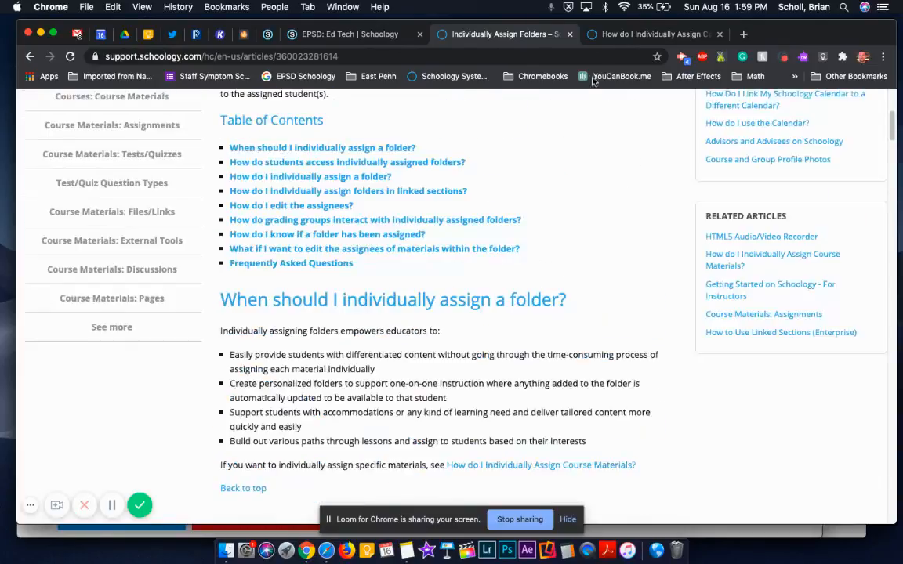
- Review the introduction of the help article on individually assigning course materials
click(632, 43)
scroll(476, 286, down, 4)
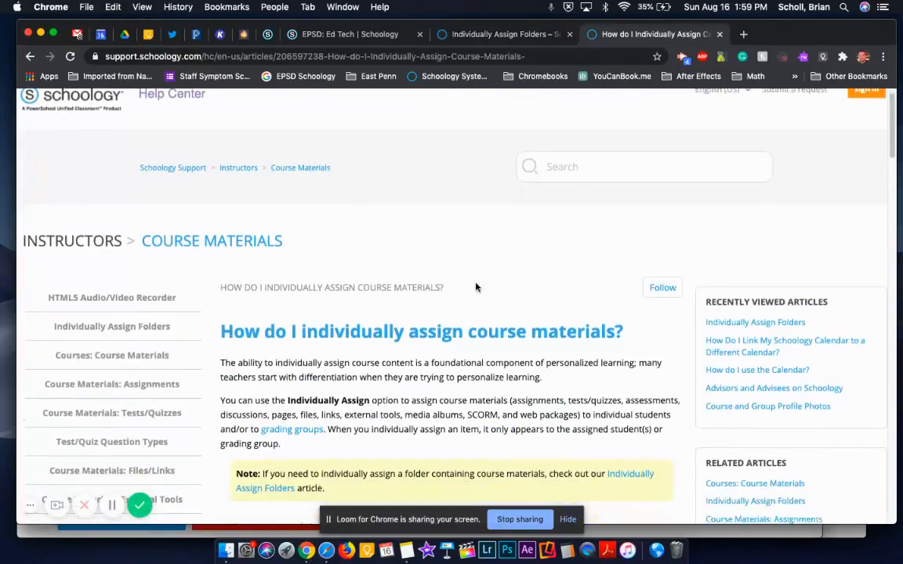
scroll(476, 287, down, 1)
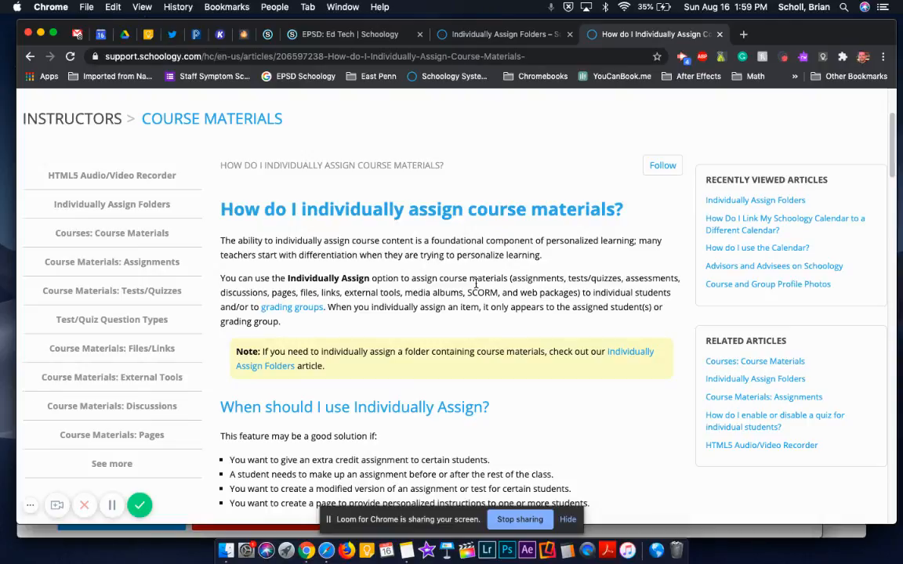
- Return to the Tech Coach: Test Course materials and view the types of material that can be added
click(266, 36)
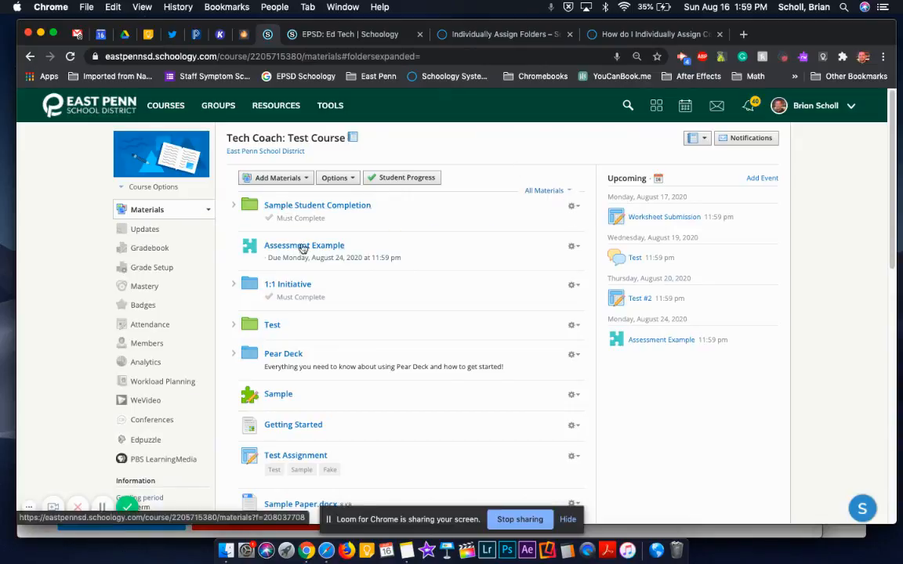
click(301, 180)
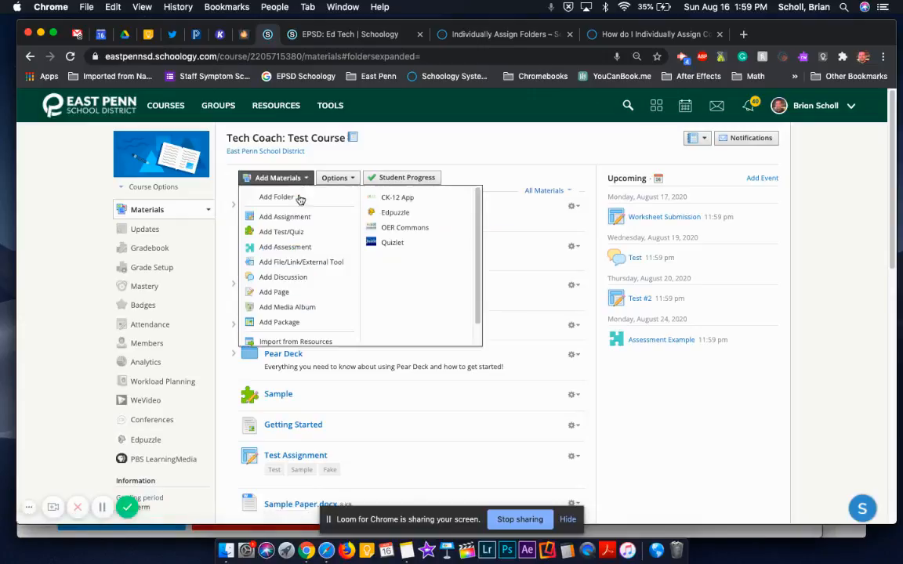
click(295, 180)
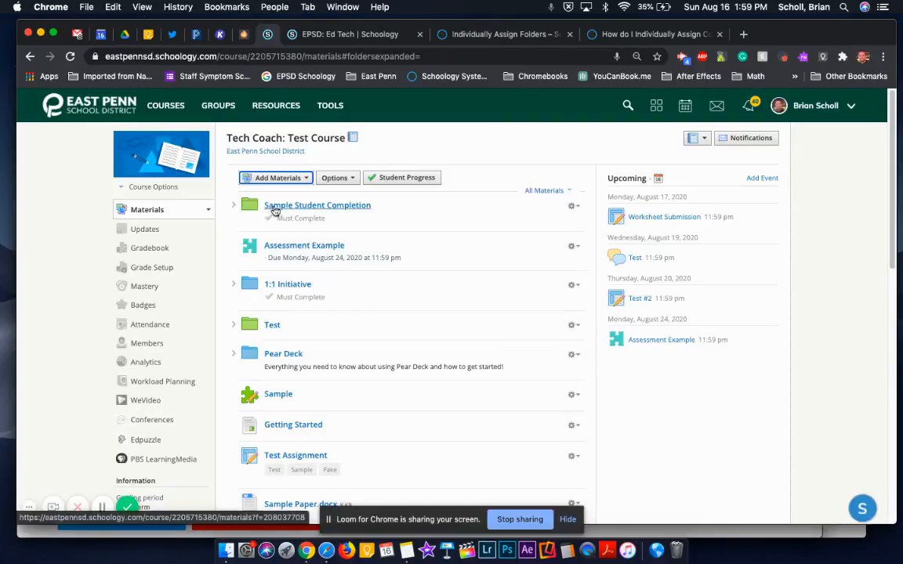
- Try individually assigning the Sample Student Completion folder to the listed student, clear the selection and close without assigning
click(576, 211)
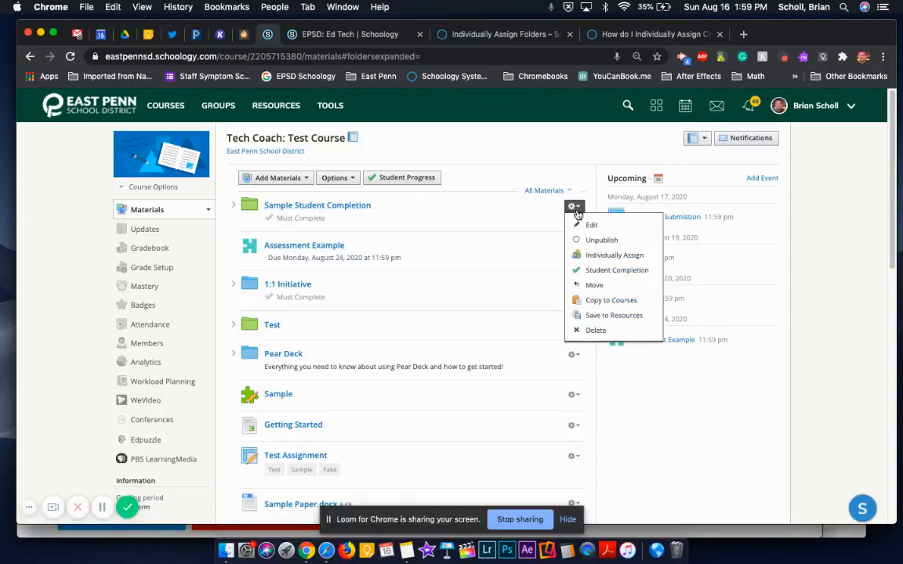
click(584, 257)
click(446, 232)
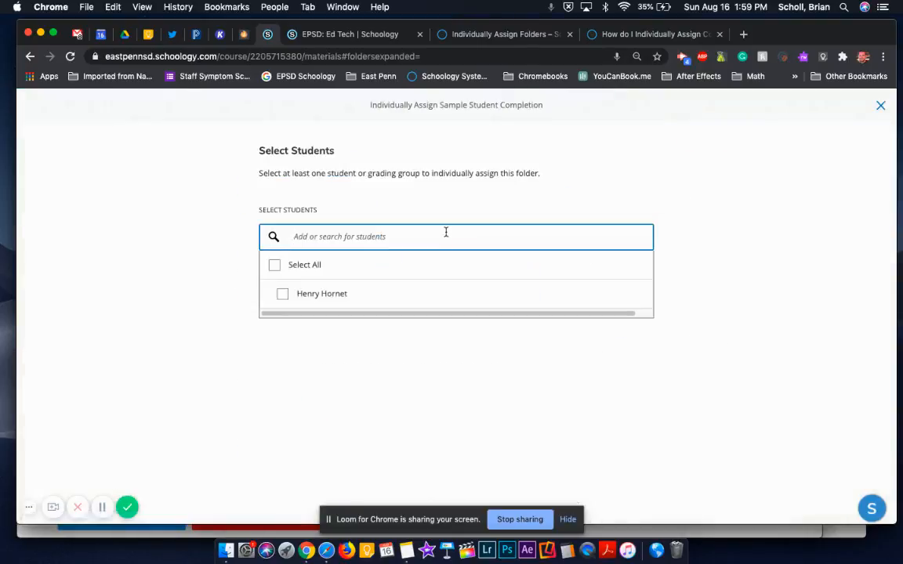
click(283, 295)
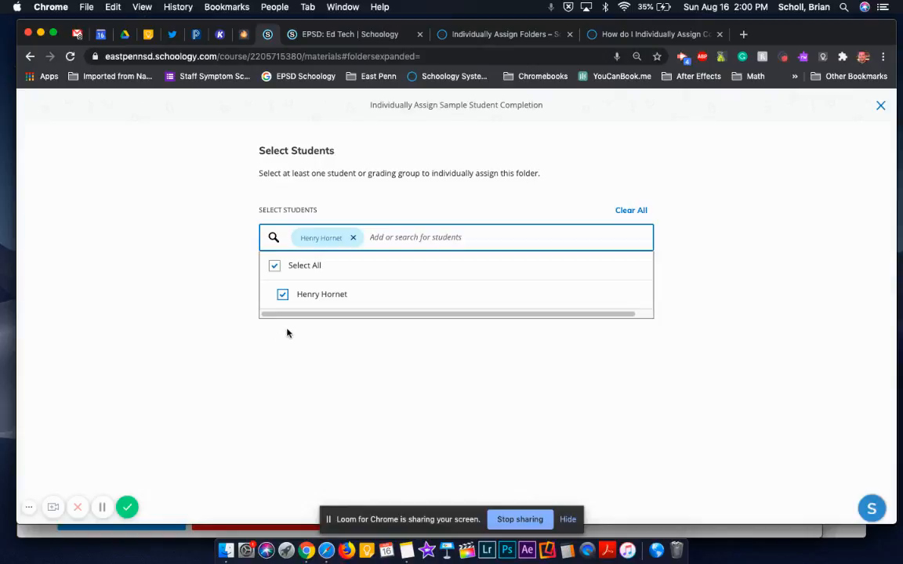
click(273, 267)
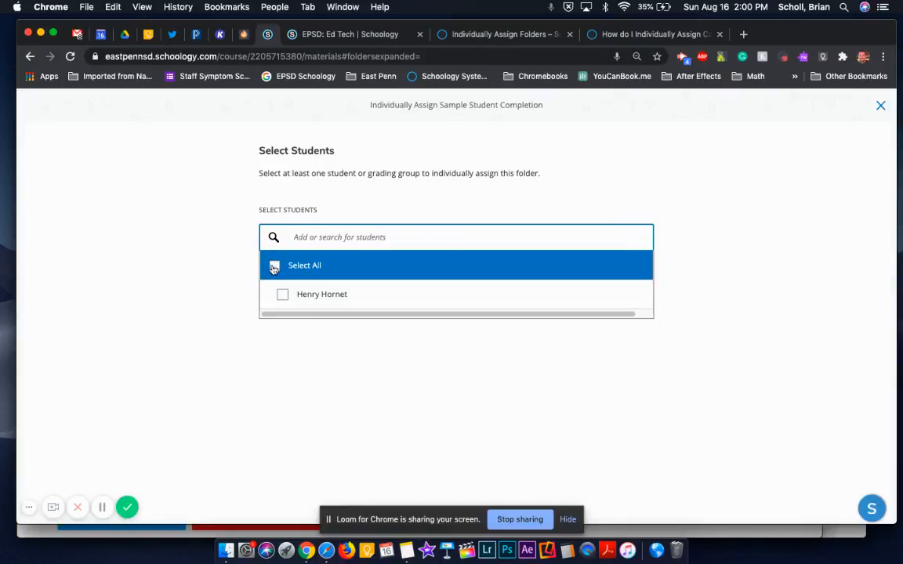
click(880, 105)
- Look through the contents of the Sample Student Completion folder and its available actions
click(235, 205)
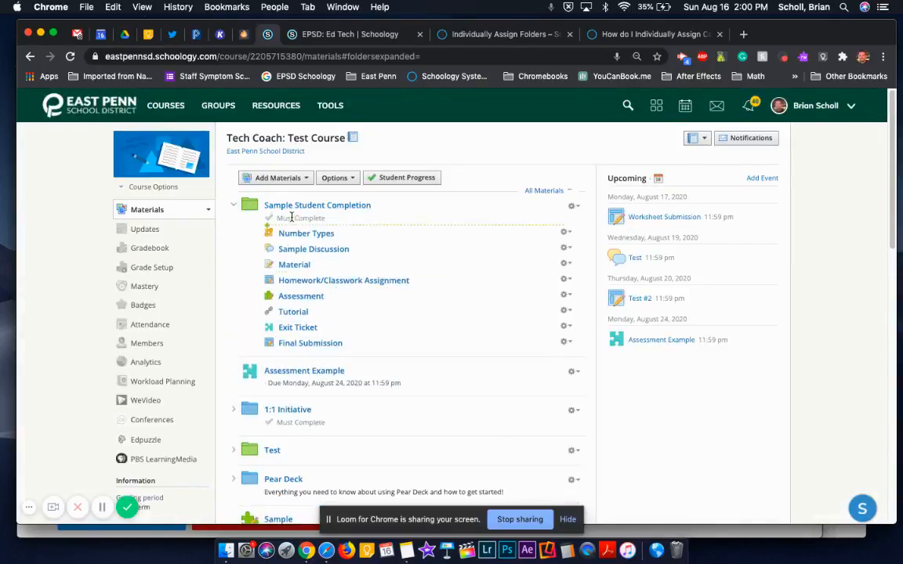
click(234, 206)
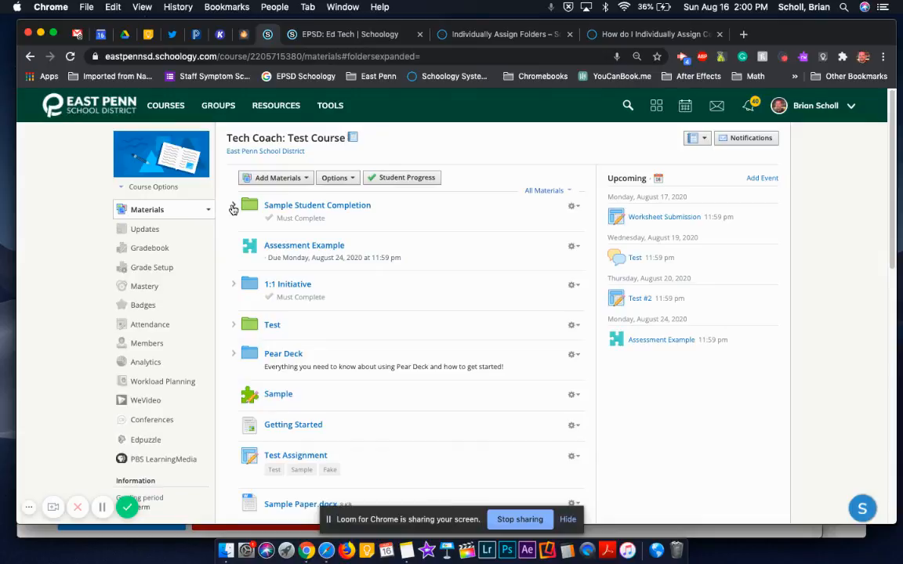
click(573, 206)
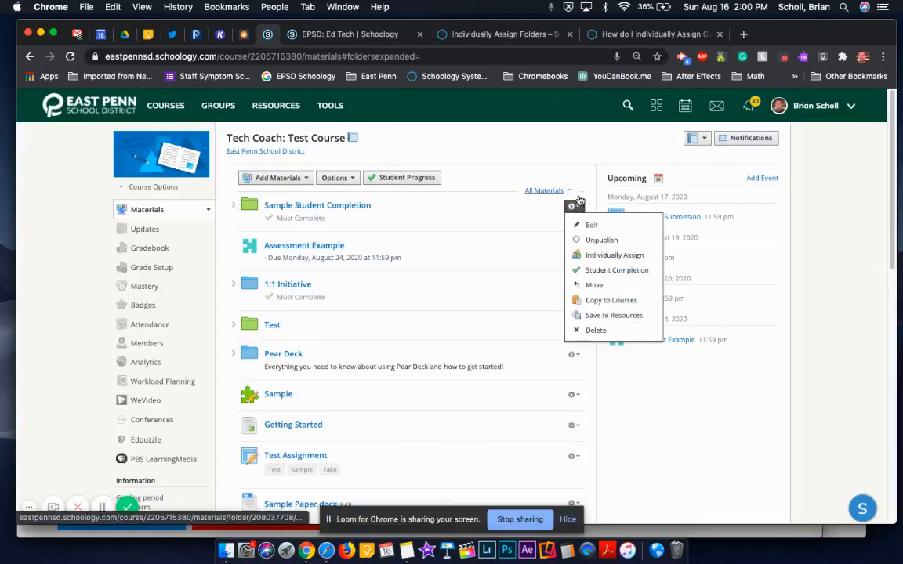
click(575, 205)
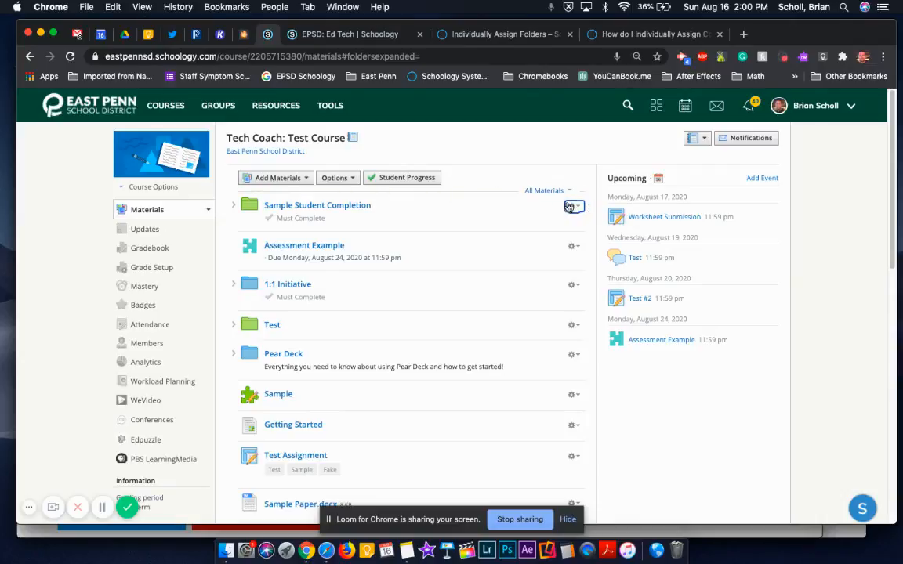
- Inspect the form for creating a folder, cancel it, and view the list of material types that can be added
click(279, 178)
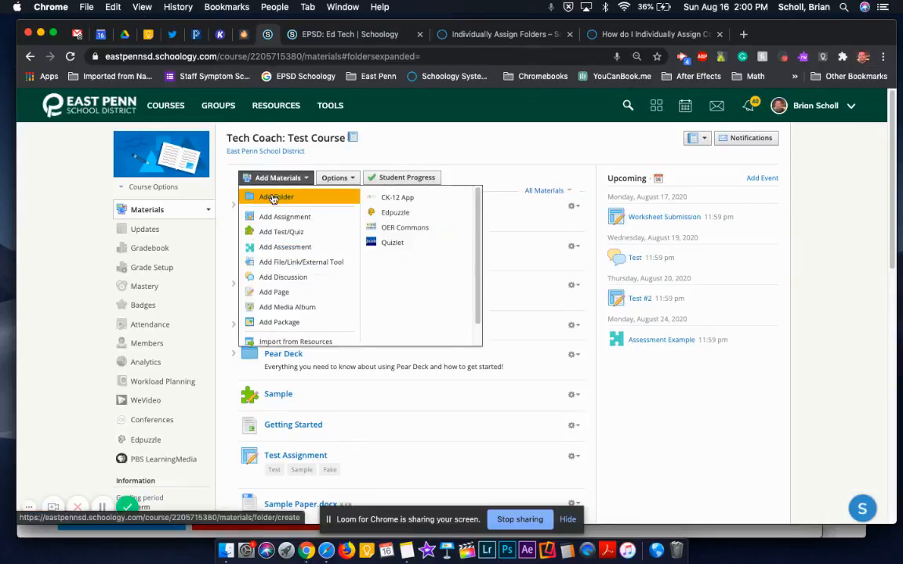
click(266, 197)
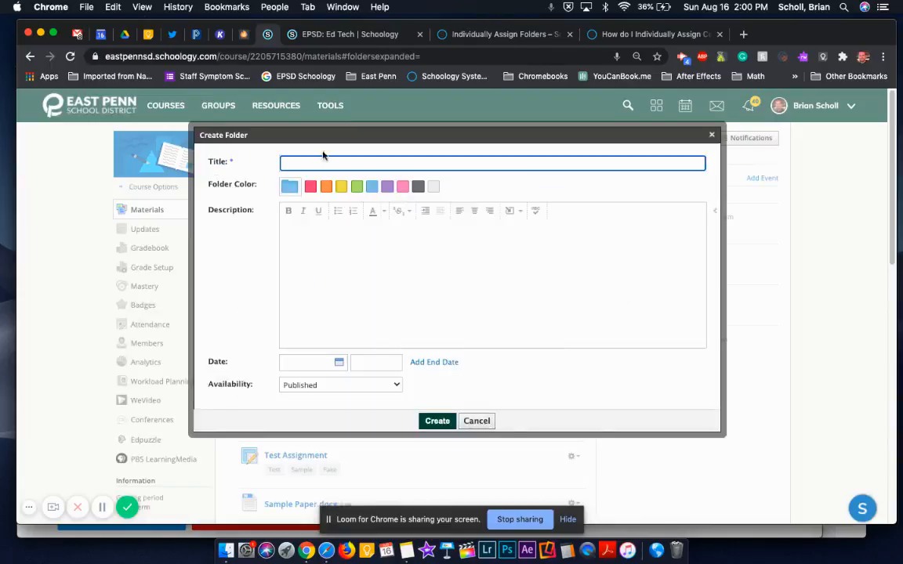
click(476, 421)
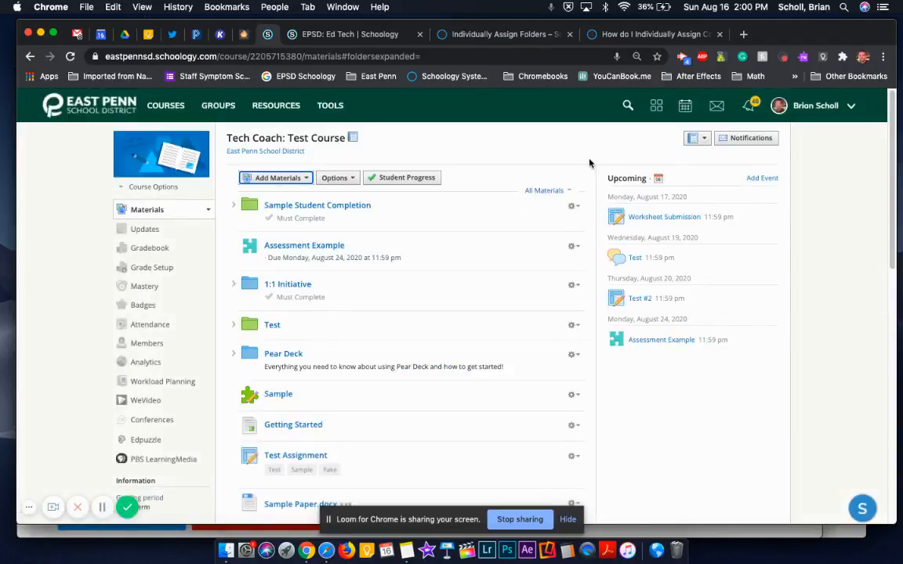
click(278, 178)
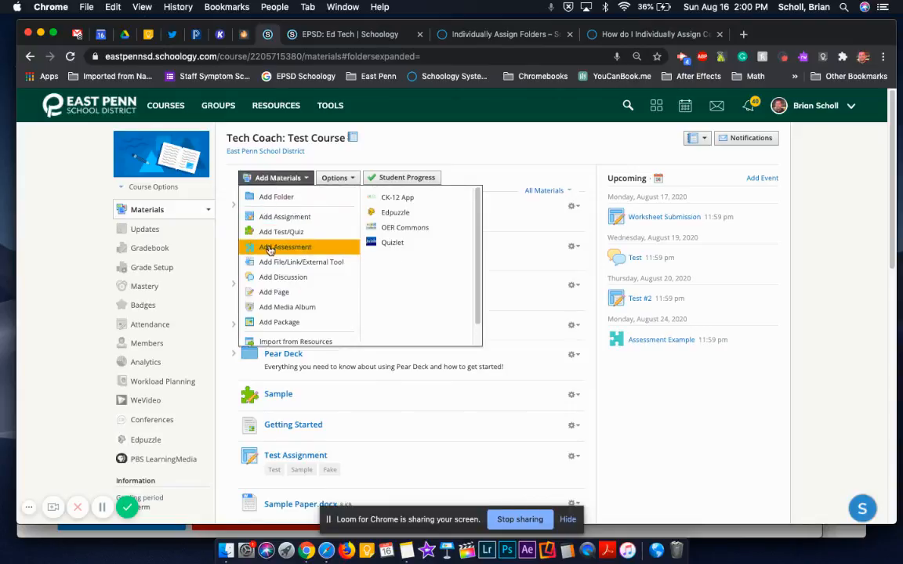
click(476, 147)
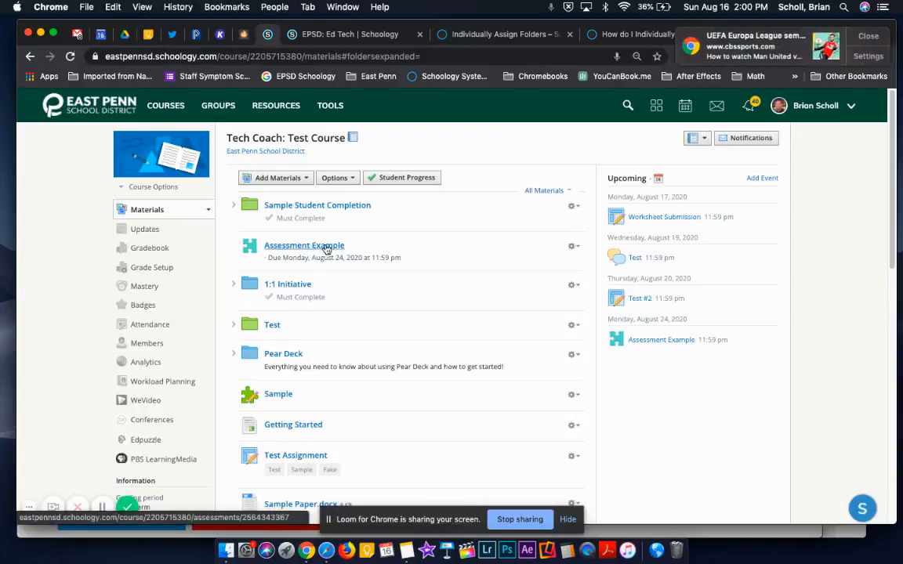
- Try individually assigning Assessment Example to a student in its edit settings, remove the assignee and cancel the edit
click(573, 248)
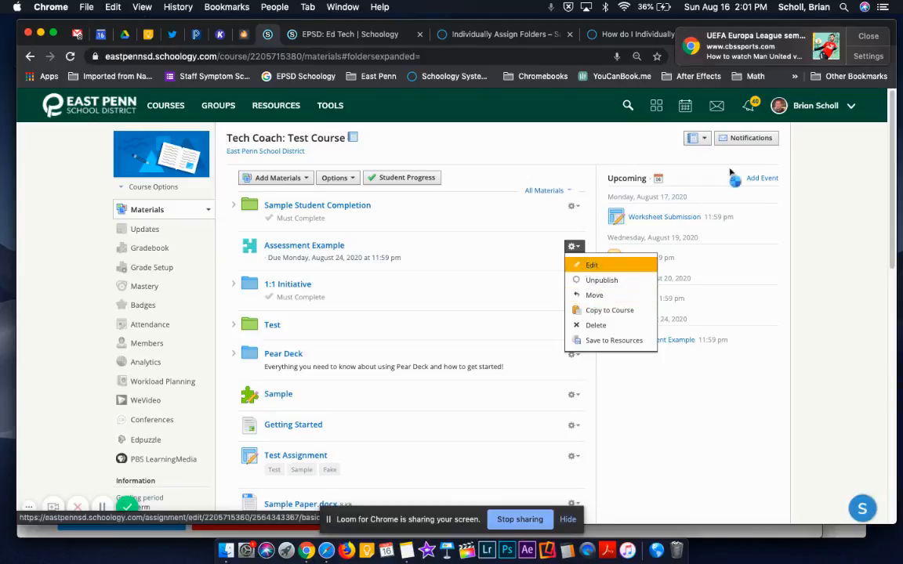
click(588, 268)
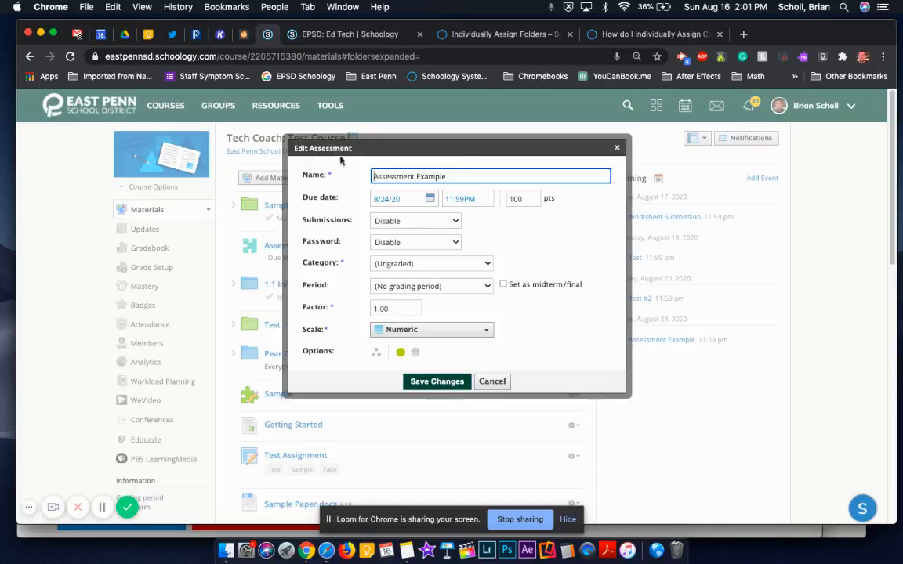
click(377, 357)
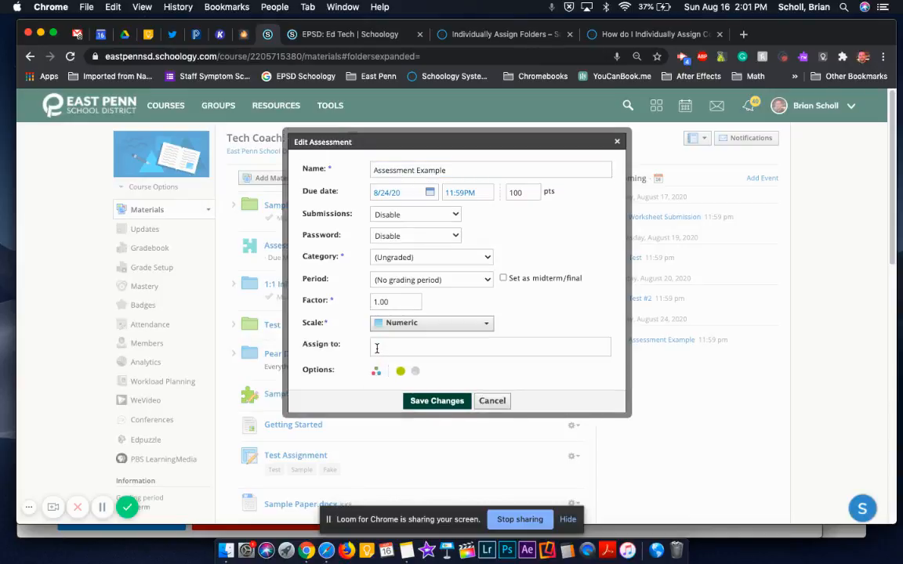
click(377, 348)
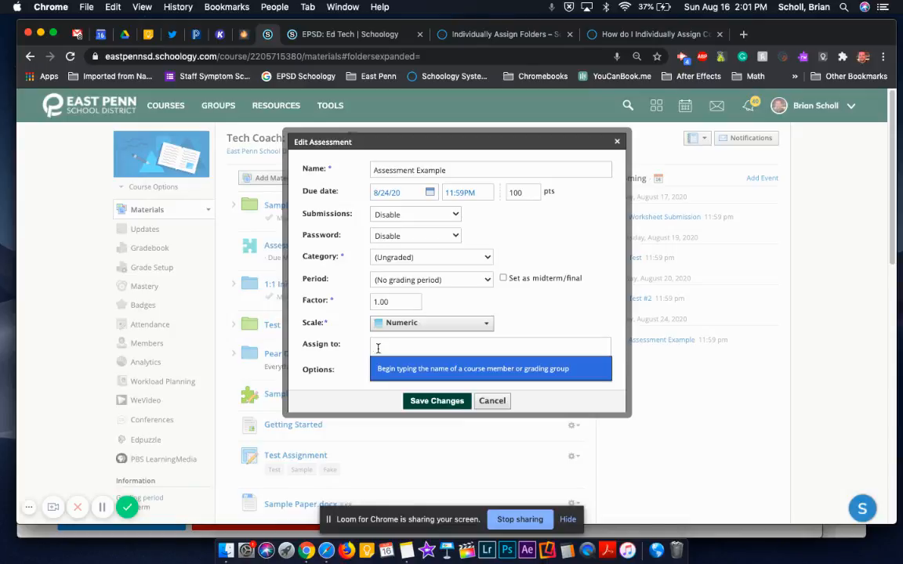
text(hor)
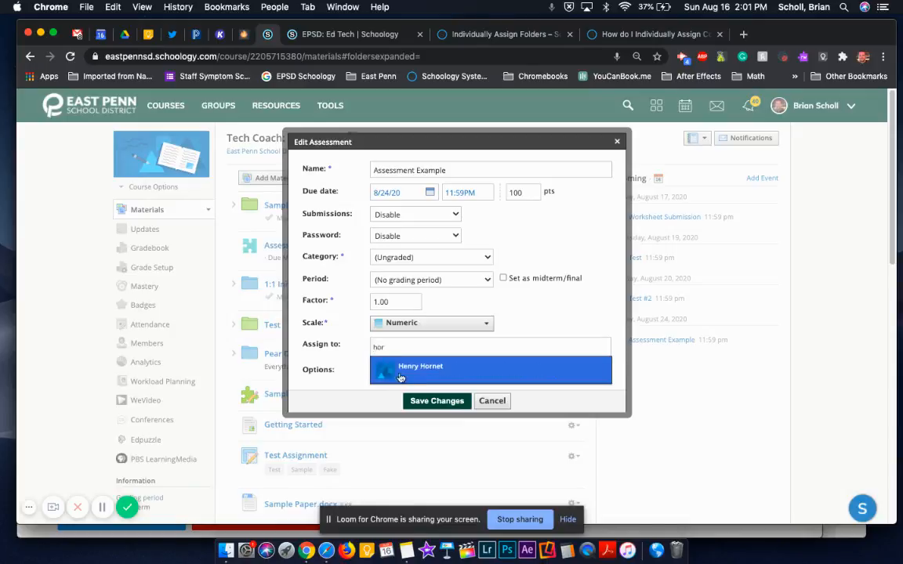
click(398, 367)
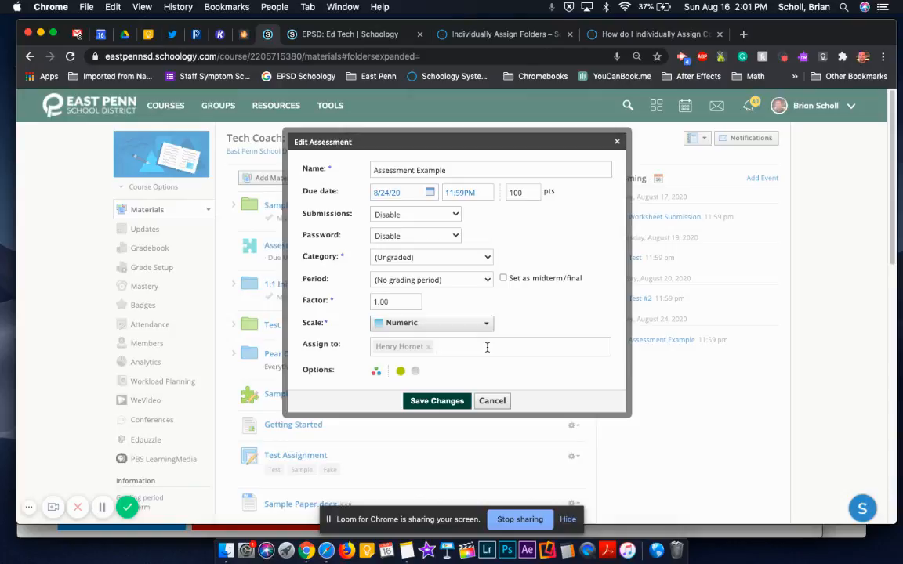
click(428, 346)
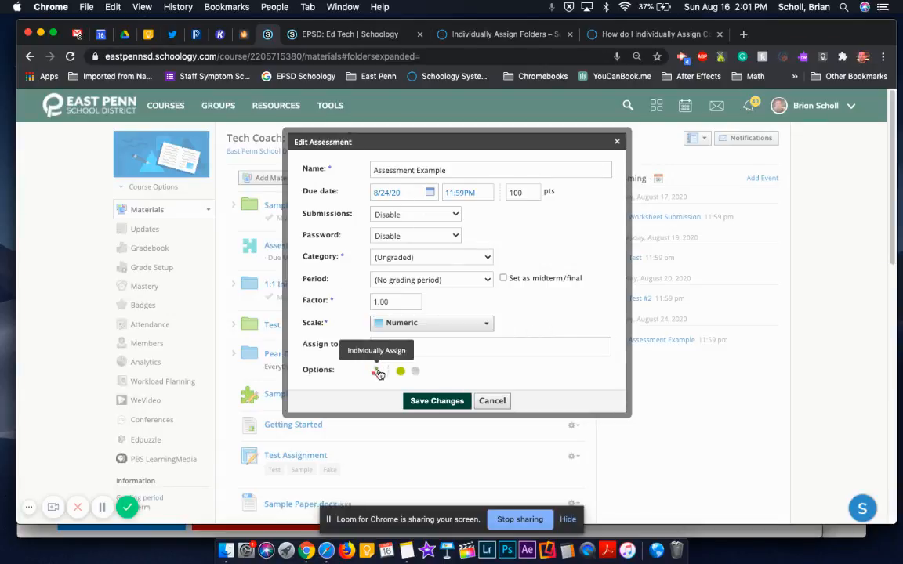
click(492, 401)
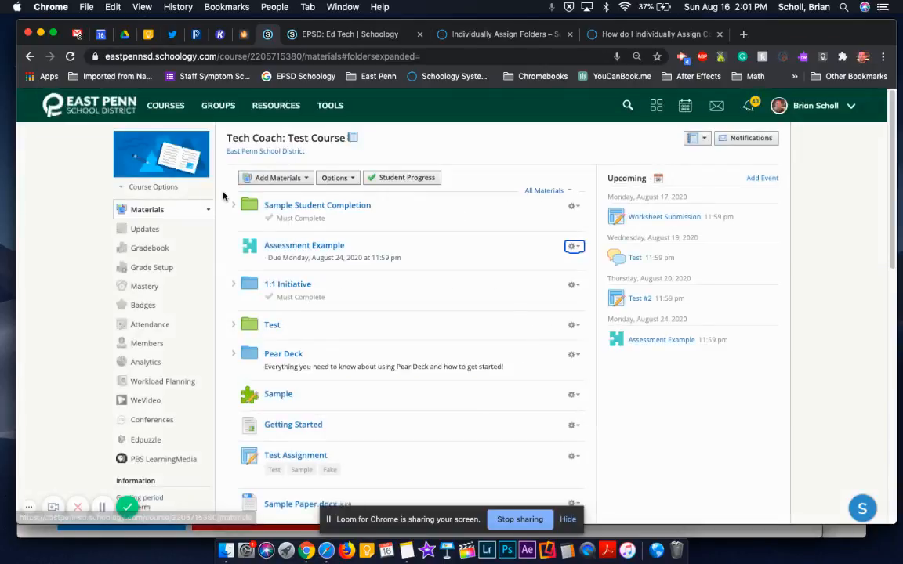
- Examine the Individually Assign option in the edit settings of the Test discussion and close them without saving
scroll(402, 345, down, 5)
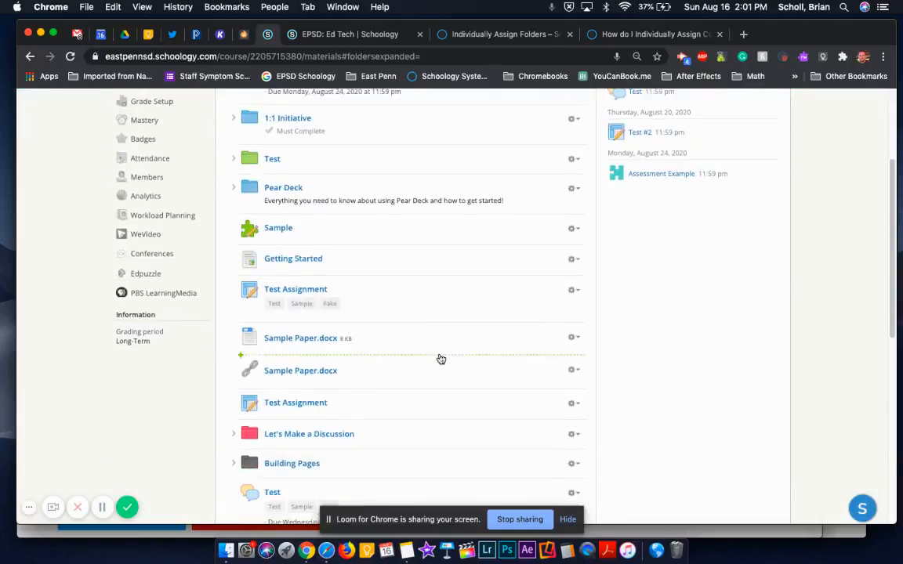
click(572, 461)
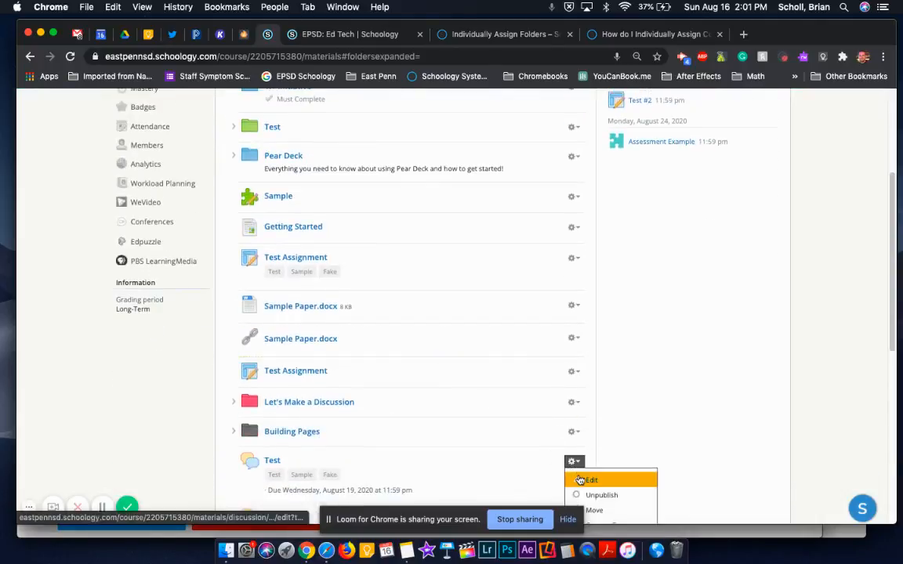
click(587, 479)
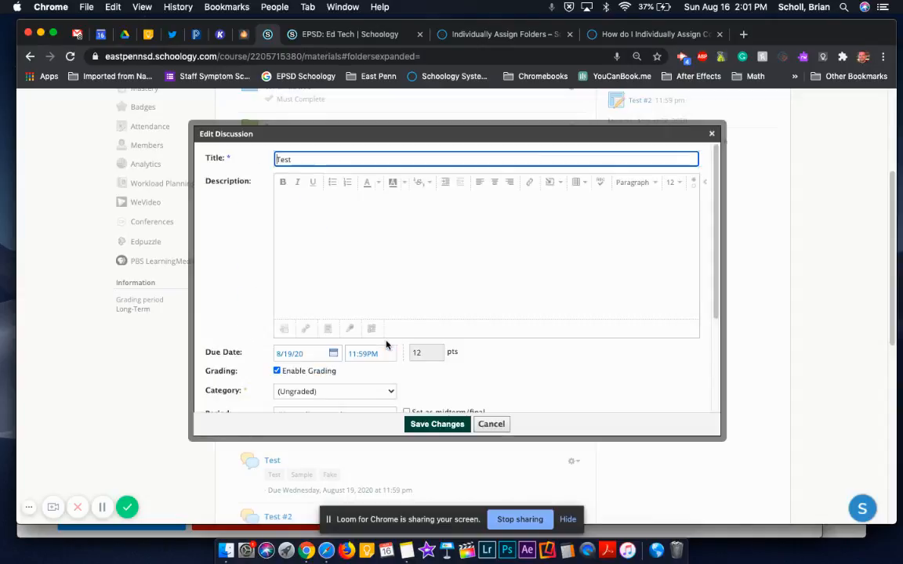
scroll(387, 345, down, 3)
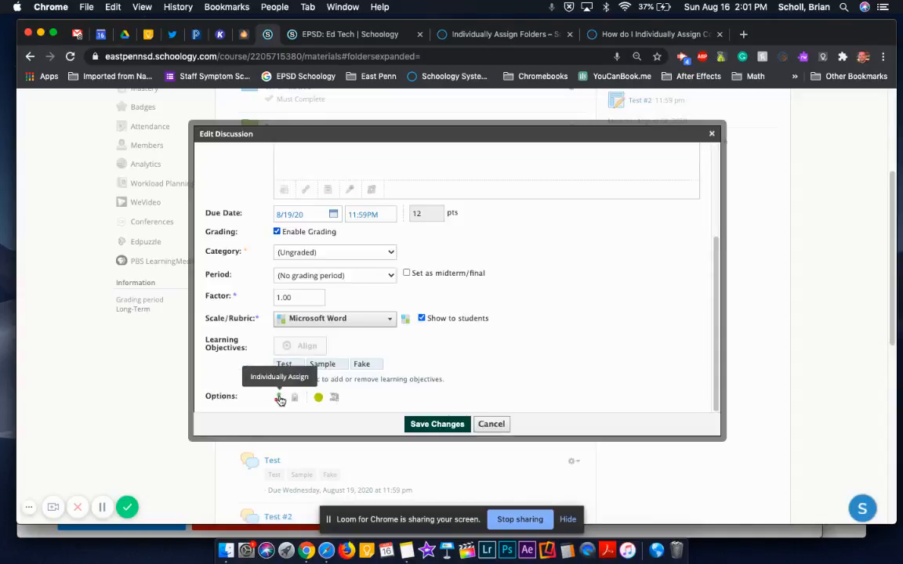
click(492, 424)
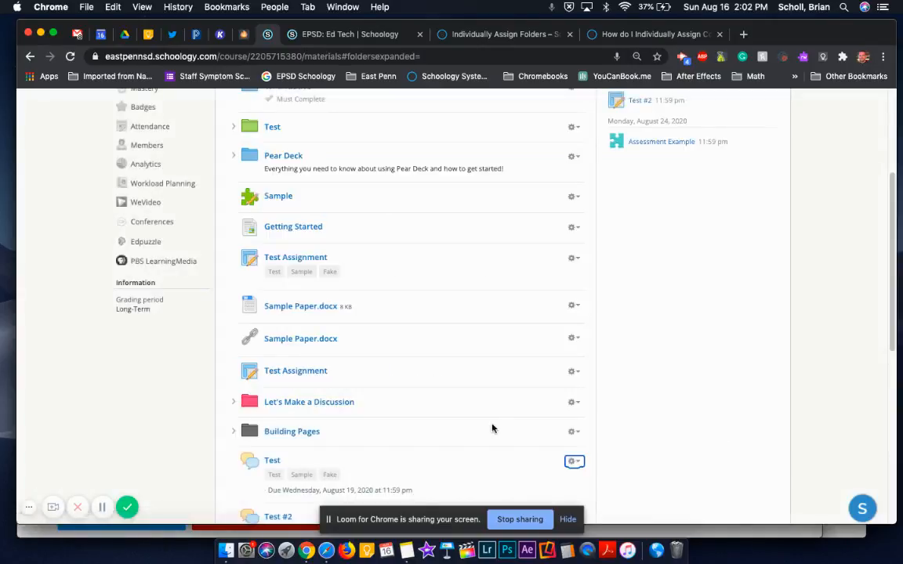
- Consult the Schoology help article on how to individually assign course materials
scroll(480, 424, up, 2)
scroll(479, 425, up, 5)
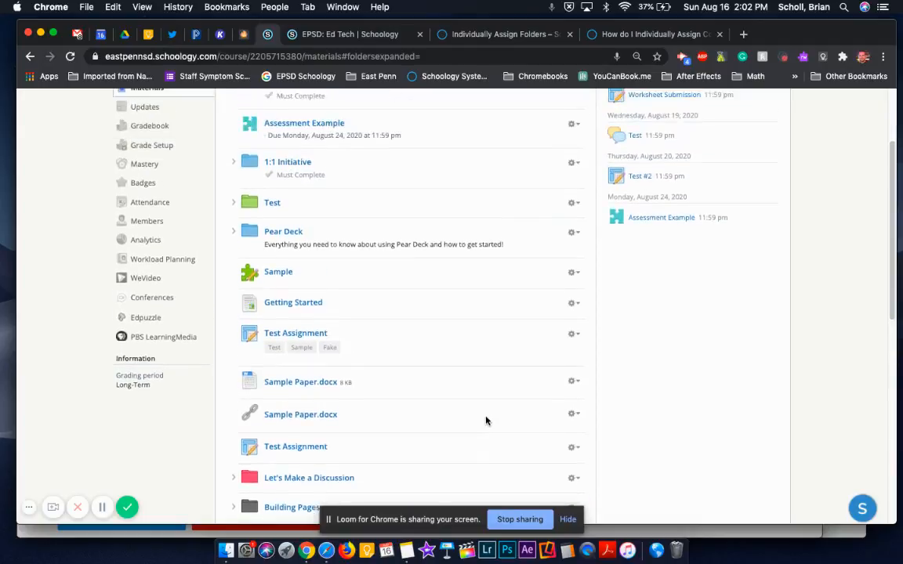
click(586, 34)
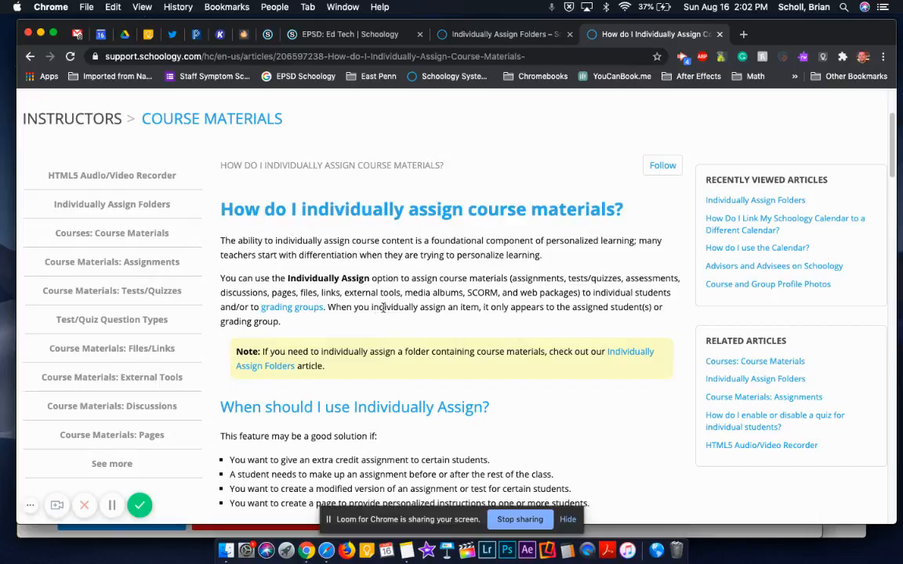
- Return to the course materials, locate the Individually Assign option in a new discussion form, and cancel the form
click(267, 35)
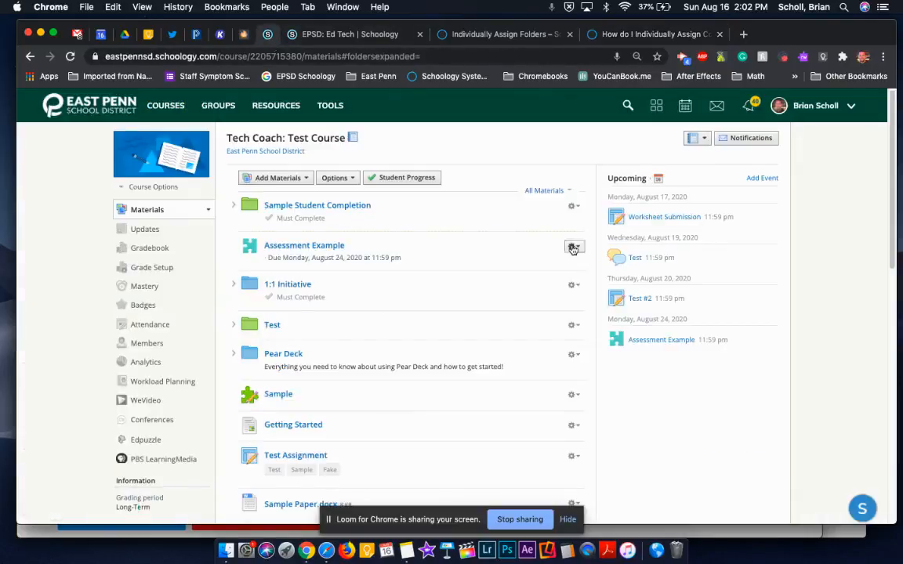
click(271, 179)
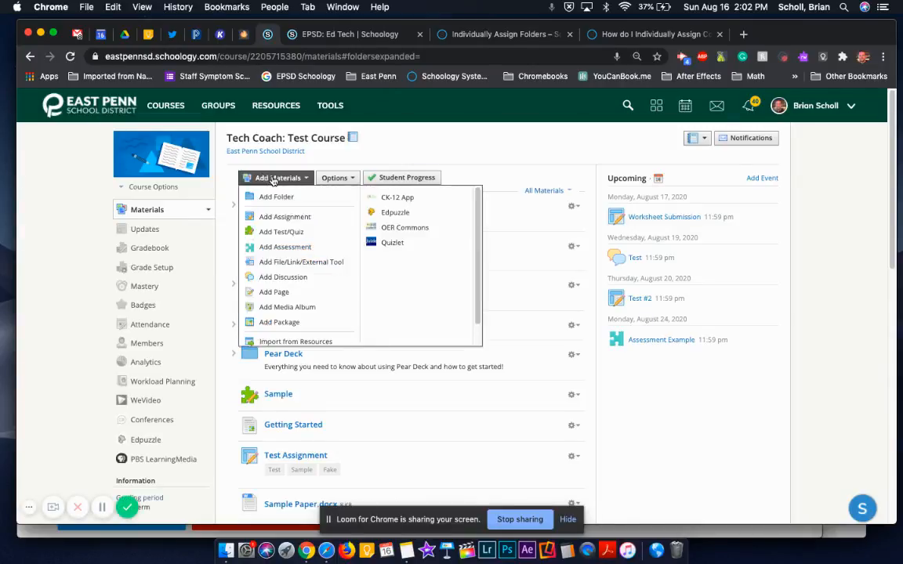
click(270, 277)
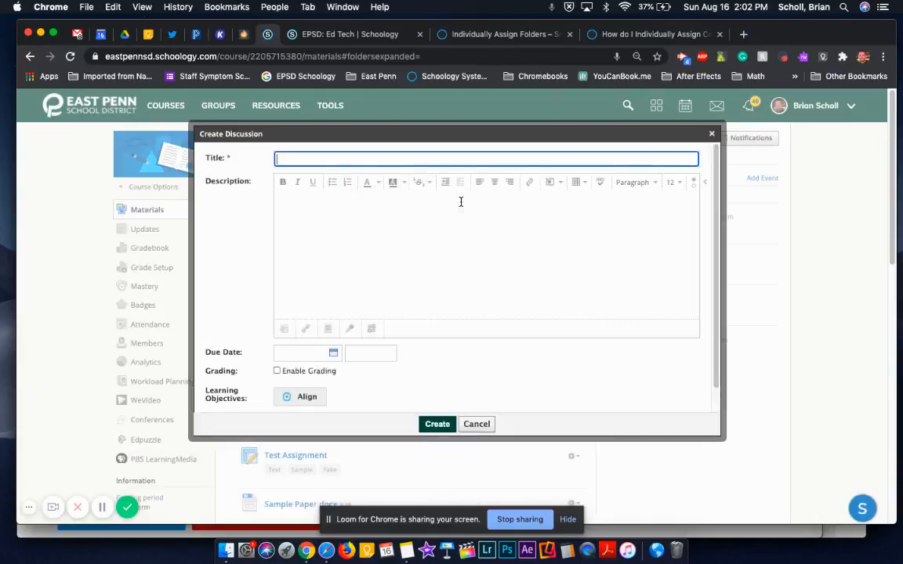
scroll(310, 258, down, 1)
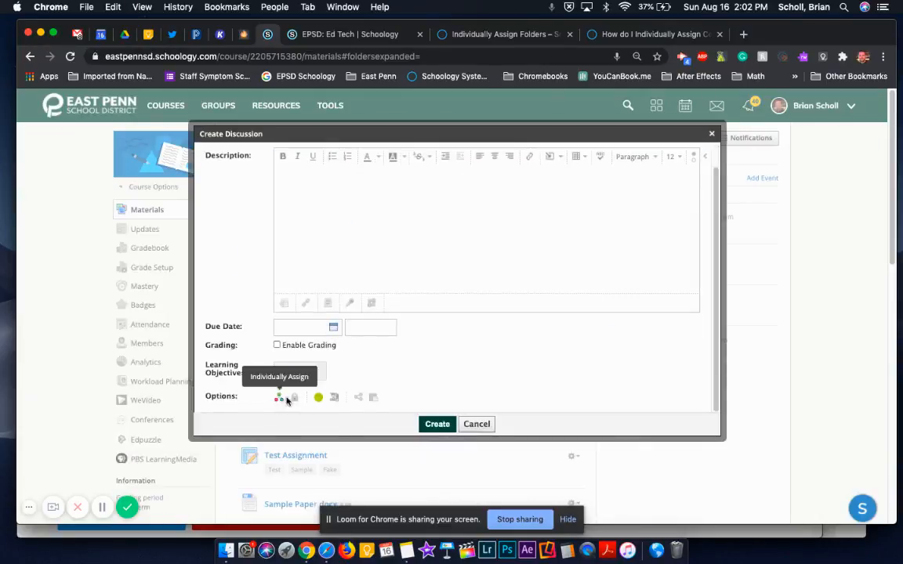
click(475, 424)
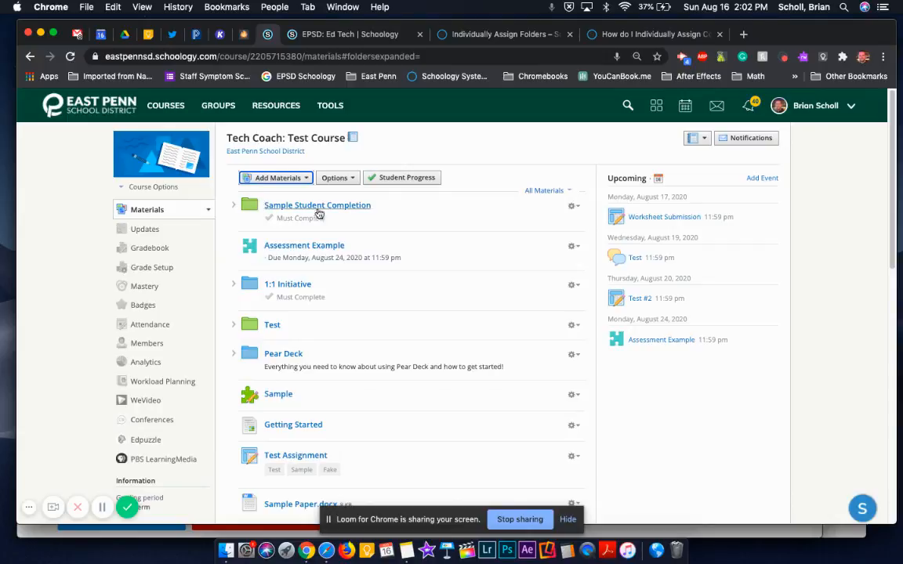
- Check the Individually Assign action available for the Sample Student Completion folder without applying it
click(573, 205)
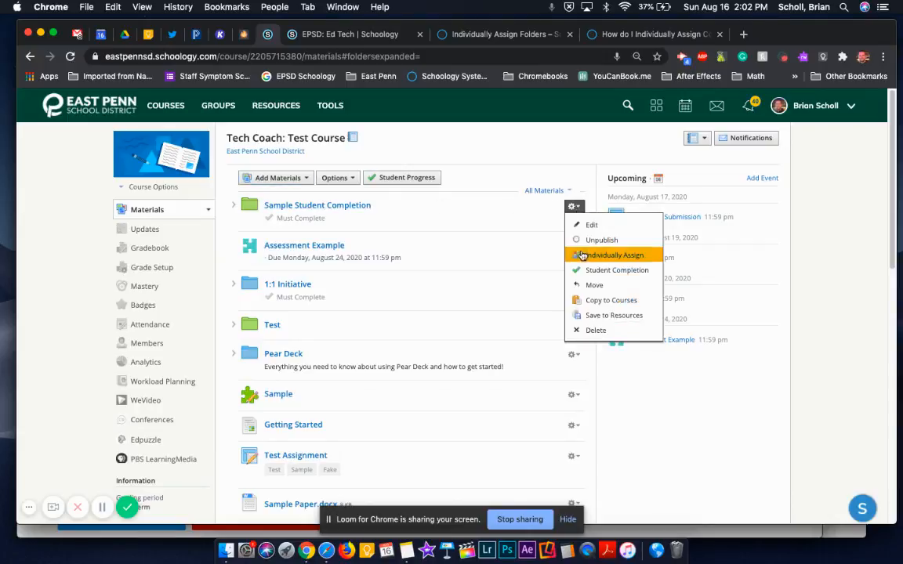
click(563, 149)
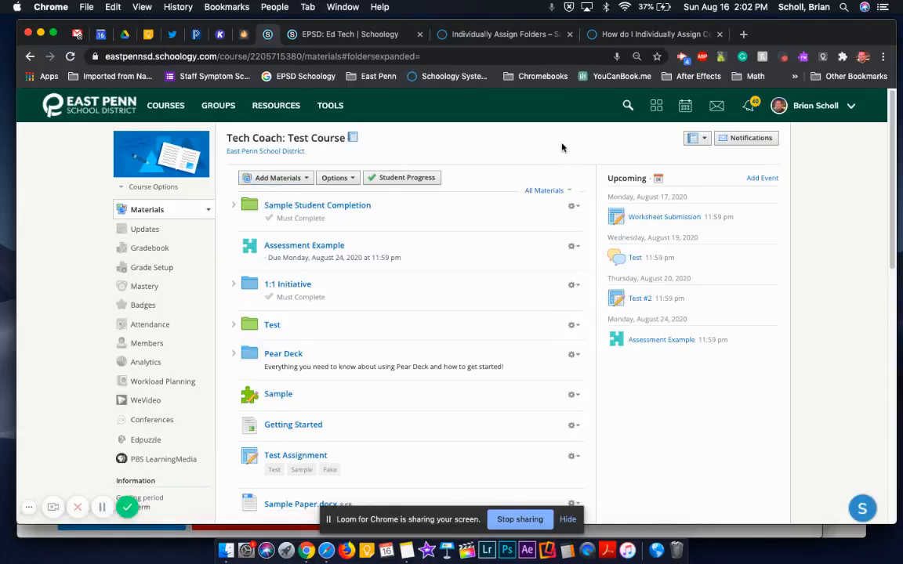